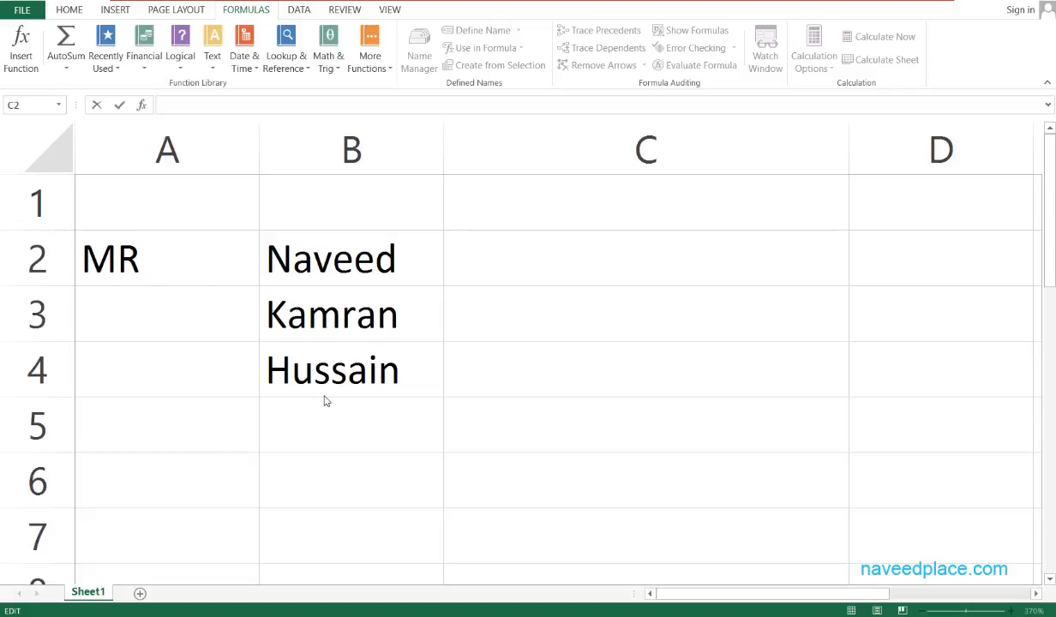
Enter a CONCATENATE formula in cell C2 that joins A2 and B2.
left_click(542, 239)
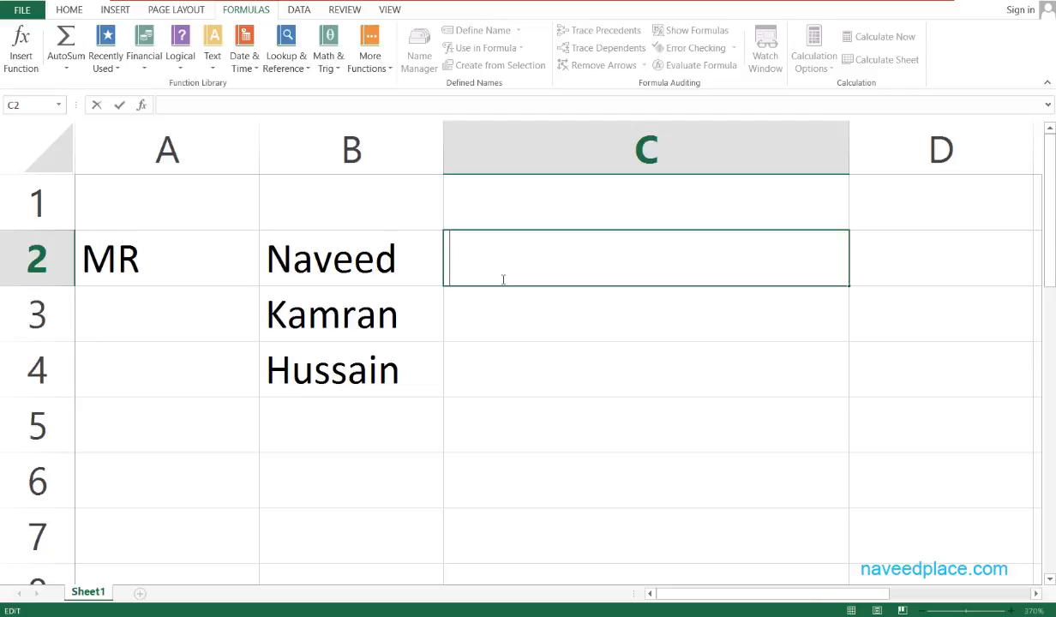
type("=c")
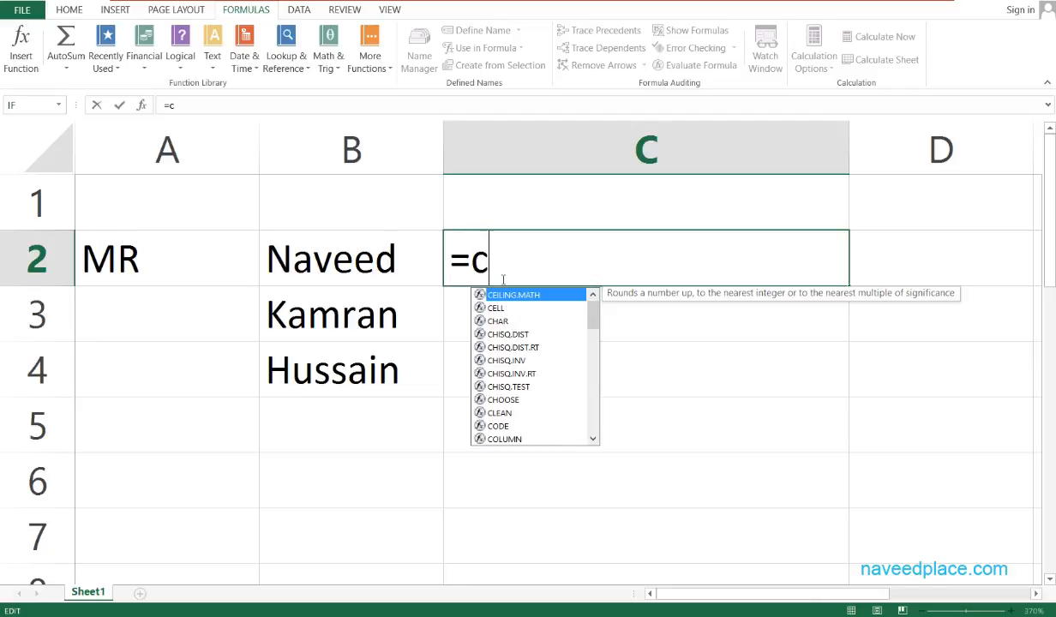
key("BackSpace")
type("xo")
key("BackSpace")
key("BackSpace")
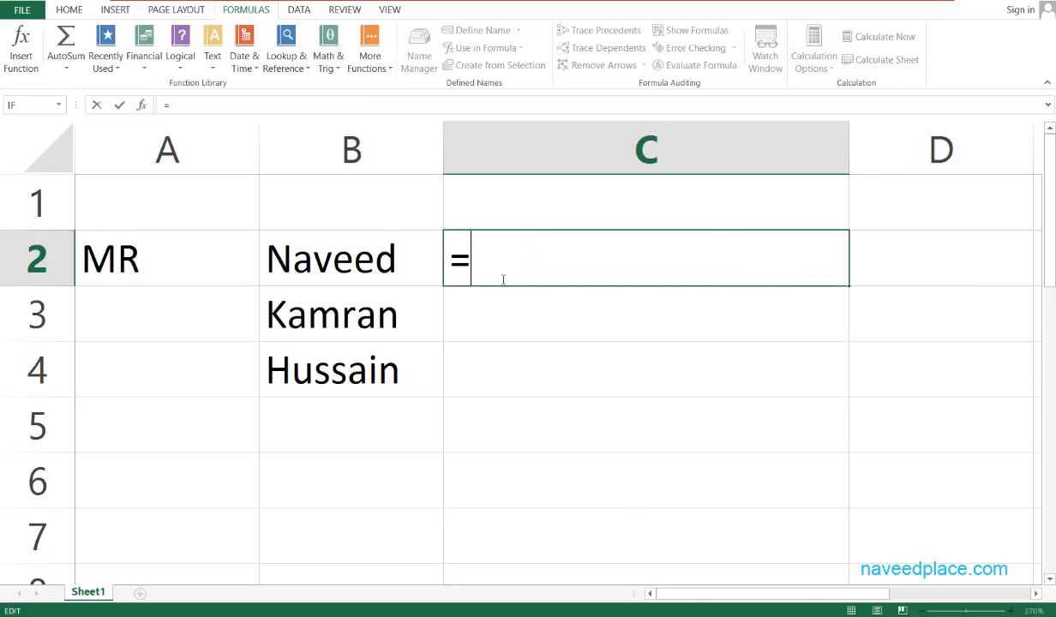
type("con")
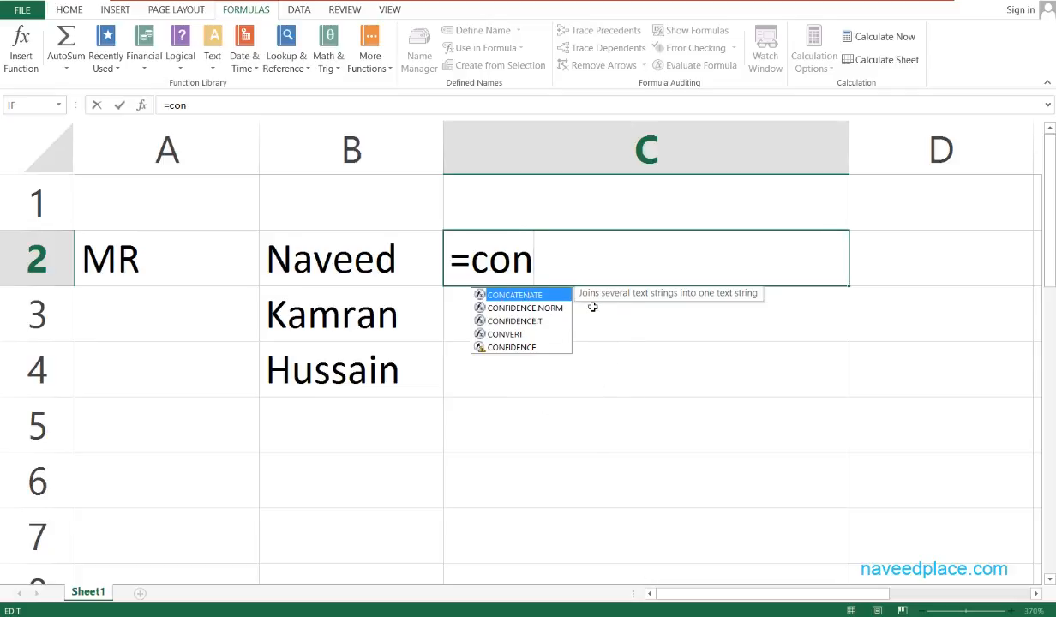
key("Tab")
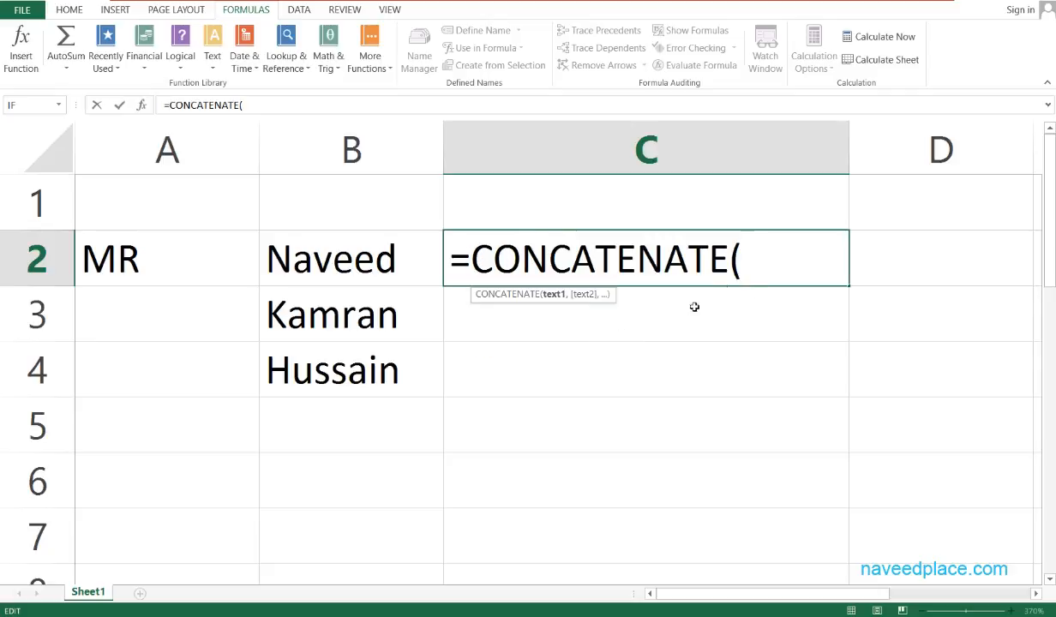
left_click(138, 265)
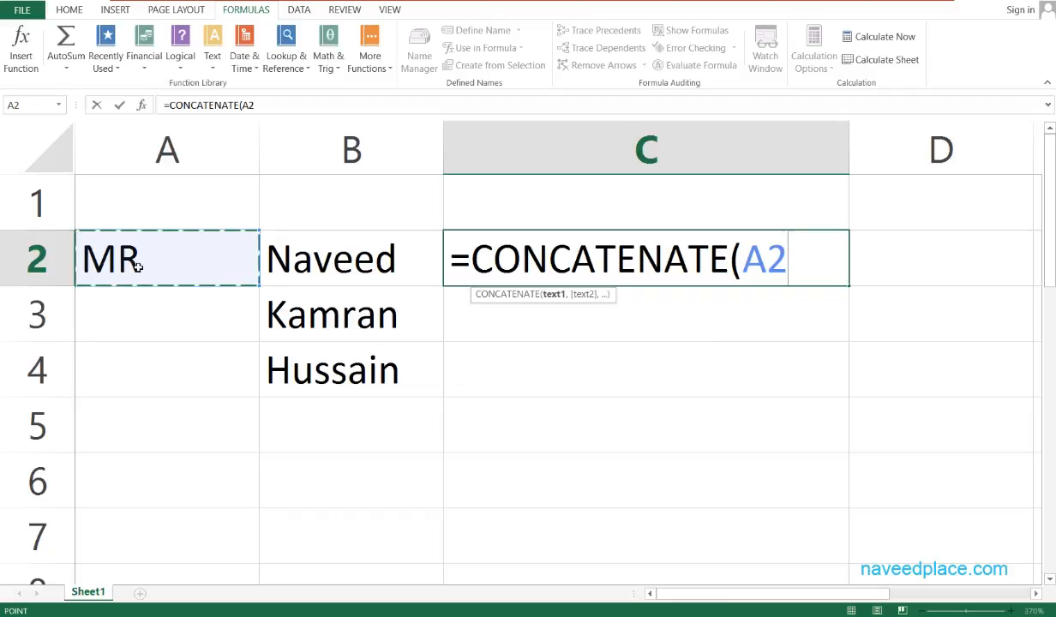
type(",")
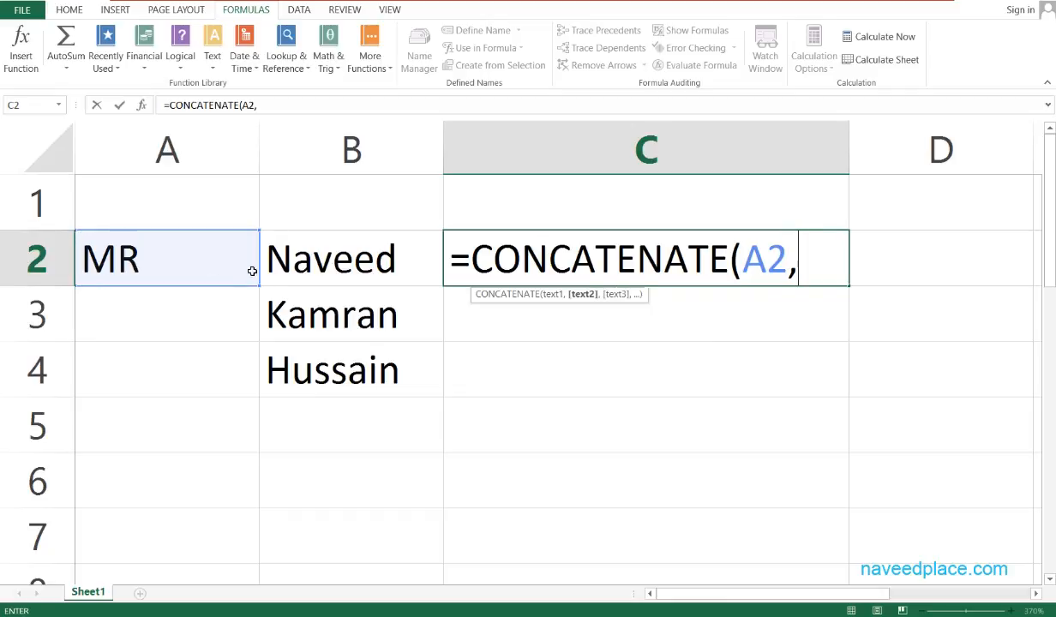
left_click(296, 271)
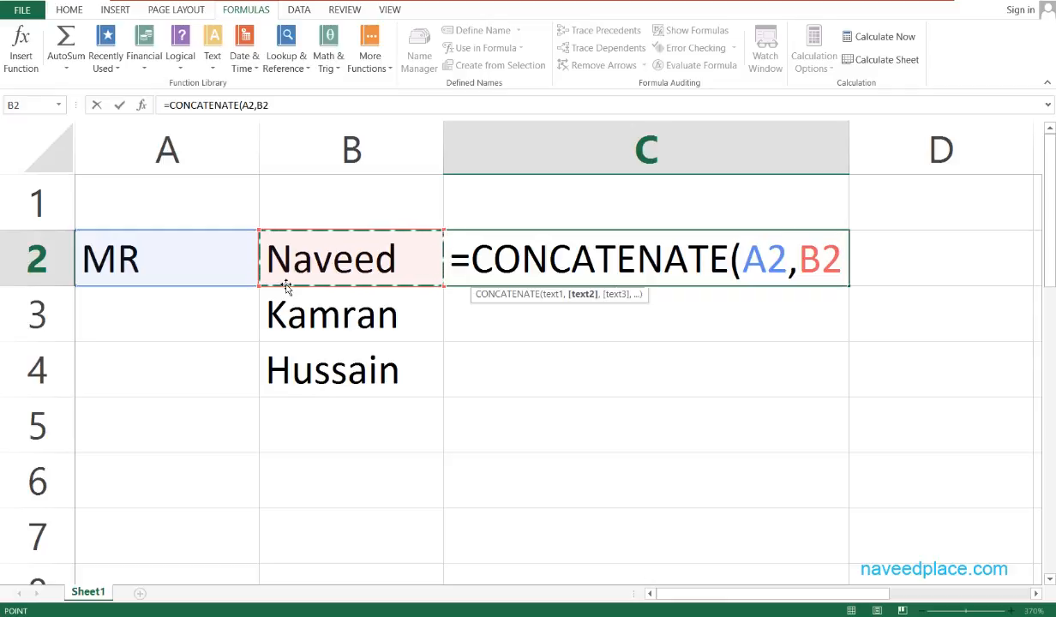
type(")")
key("Return")
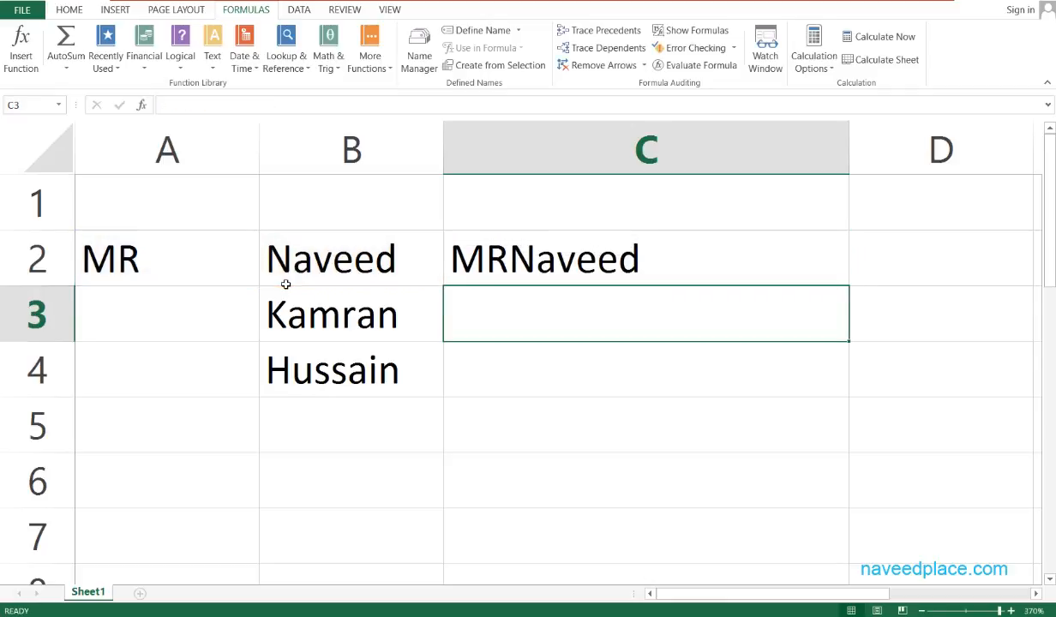
Add a trailing space after "MR" in cell A2 to separate the title from the name.
left_click(177, 264)
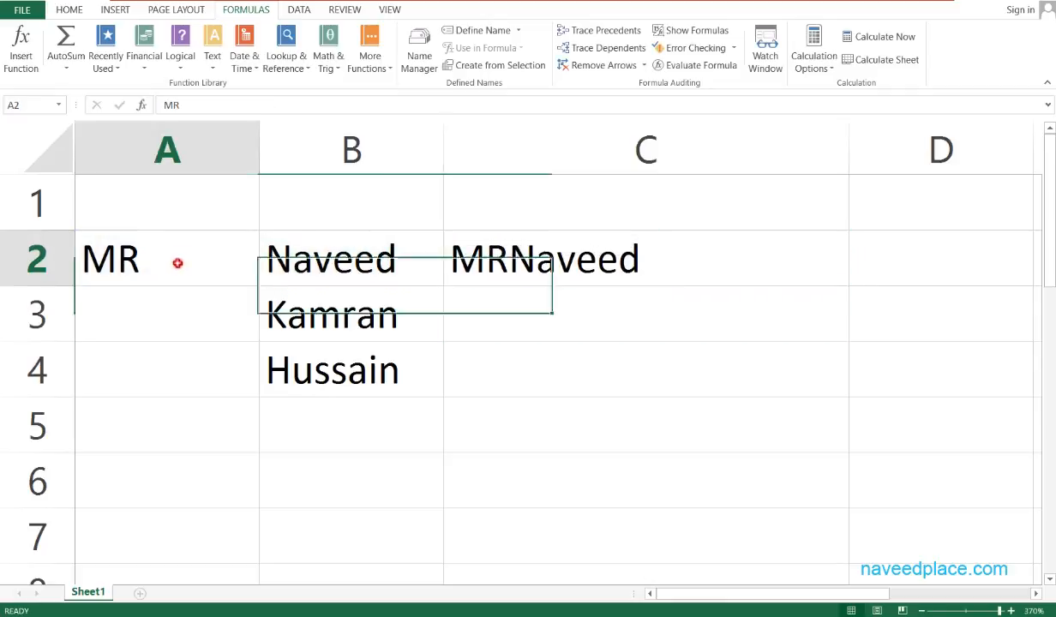
double_click(158, 264)
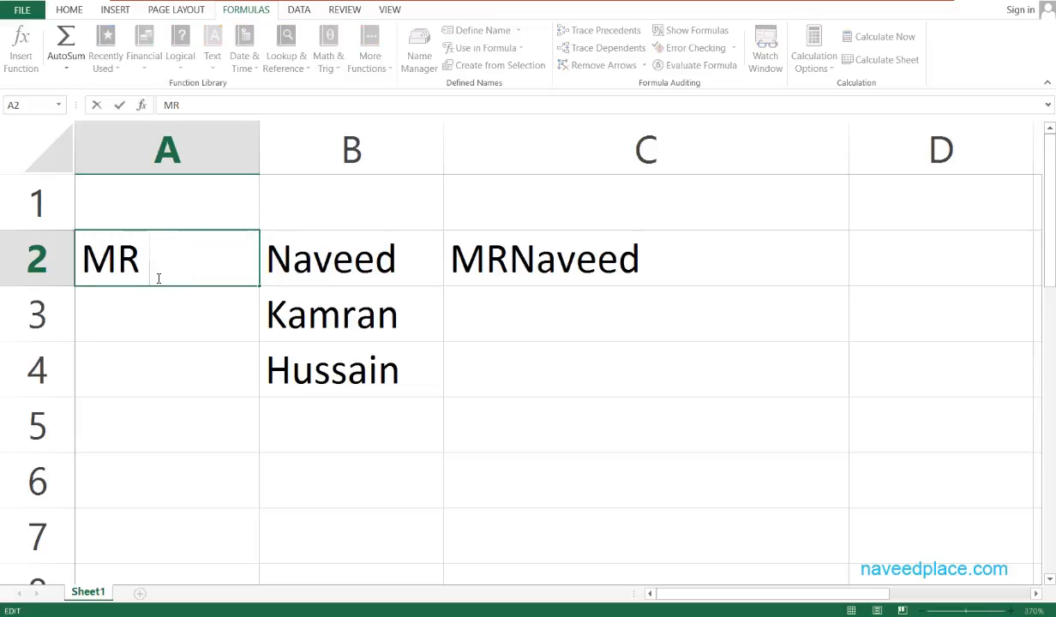
key("Return")
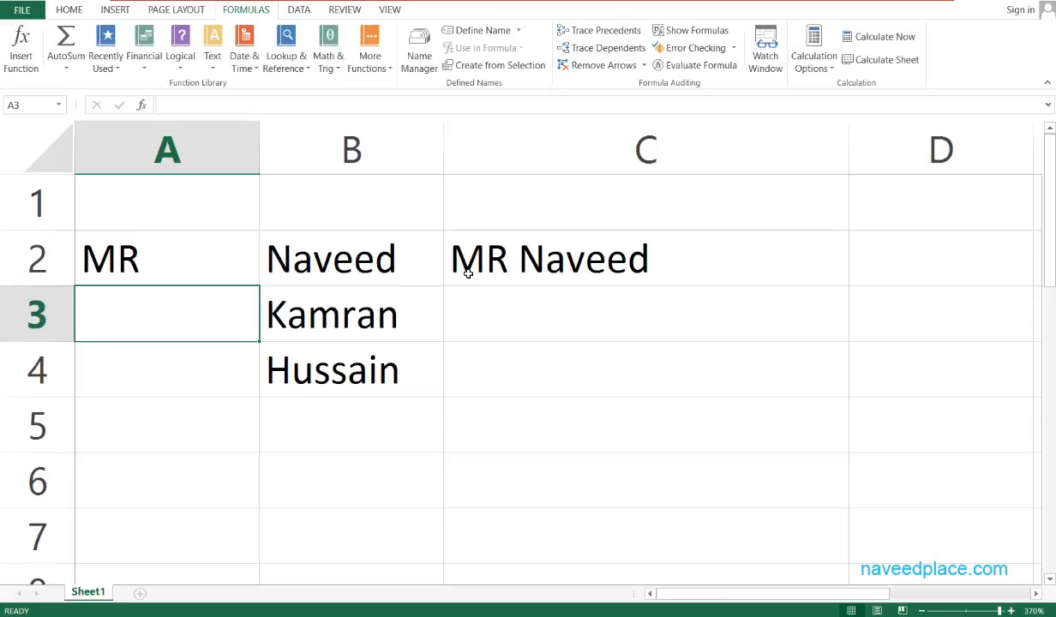
left_click(138, 266)
left_click(349, 263)
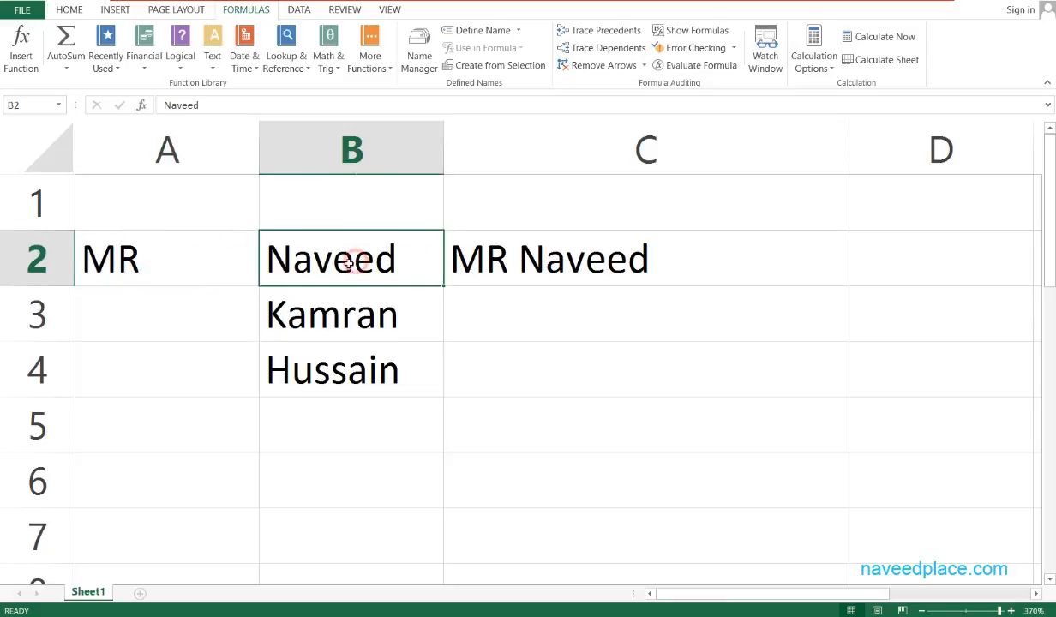
left_click(154, 266)
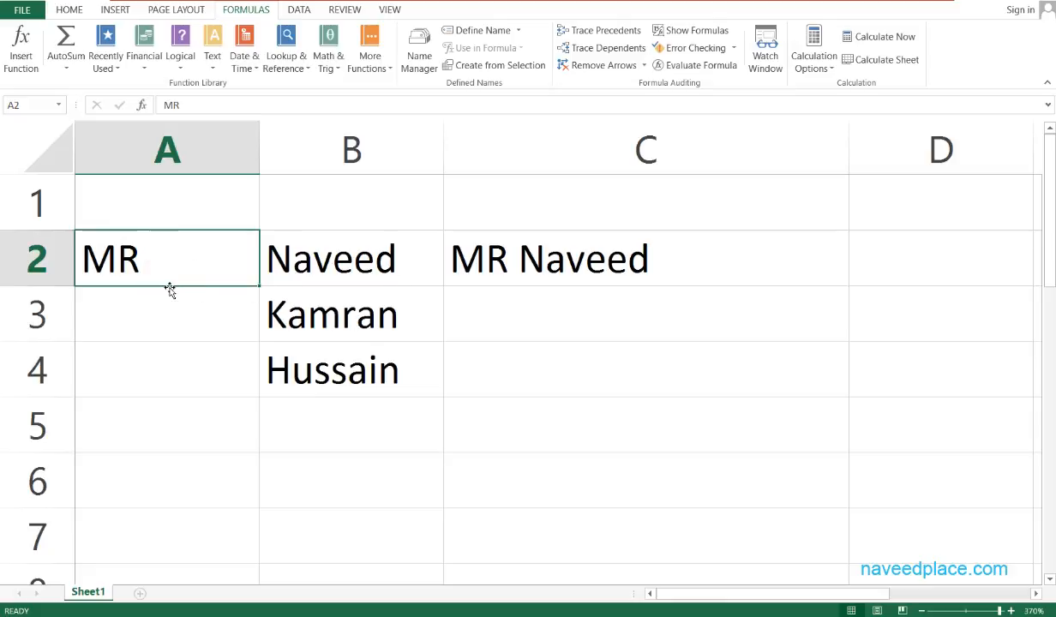
Fill the CONCATENATE formula from C2 down to C4.
left_click(601, 278)
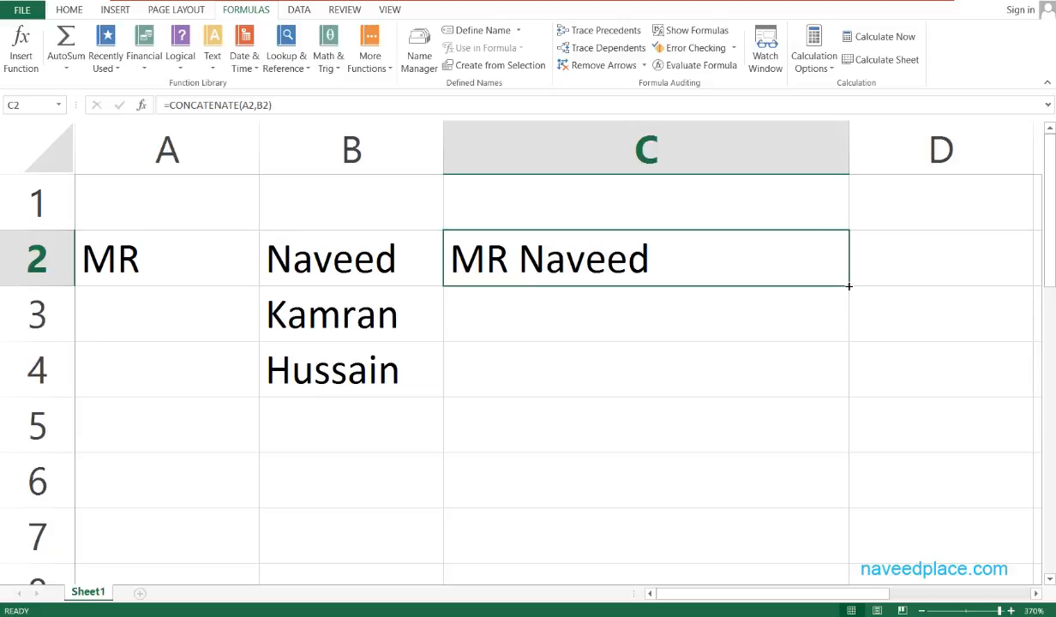
left_click_drag(848, 286, 845, 377)
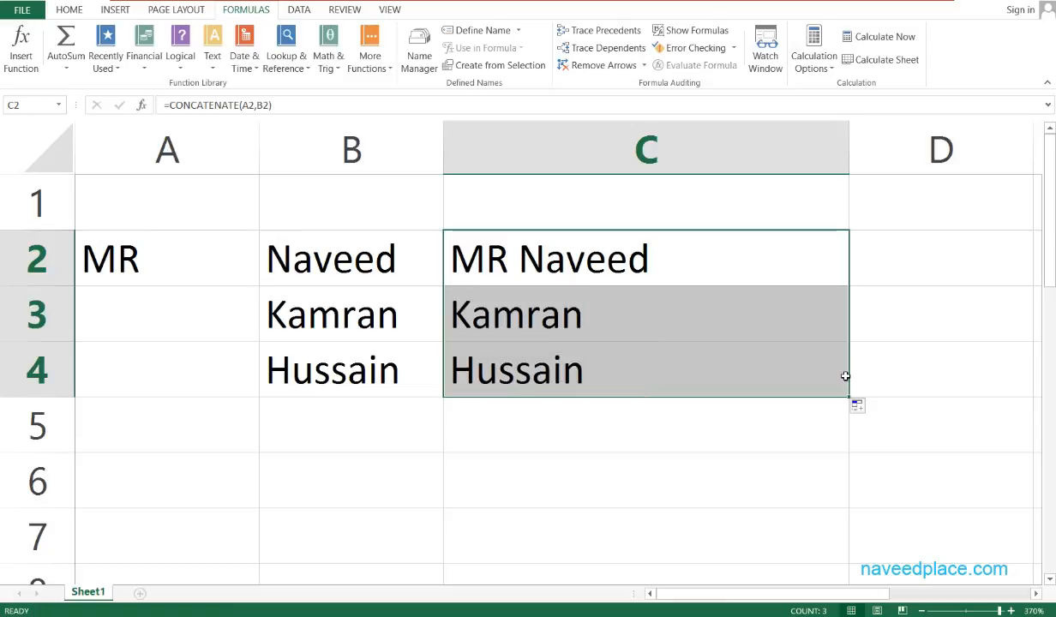
left_click(685, 471)
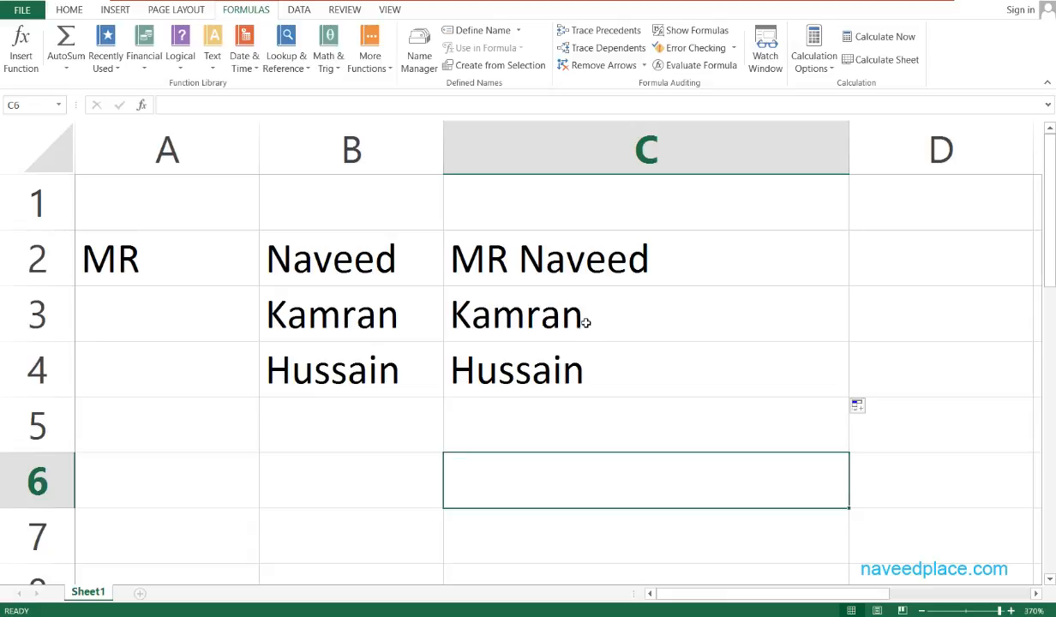
Inspect which cells the copied CONCATENATE formulas in C3 and C4 refer to.
left_click(585, 322)
double_click(586, 322)
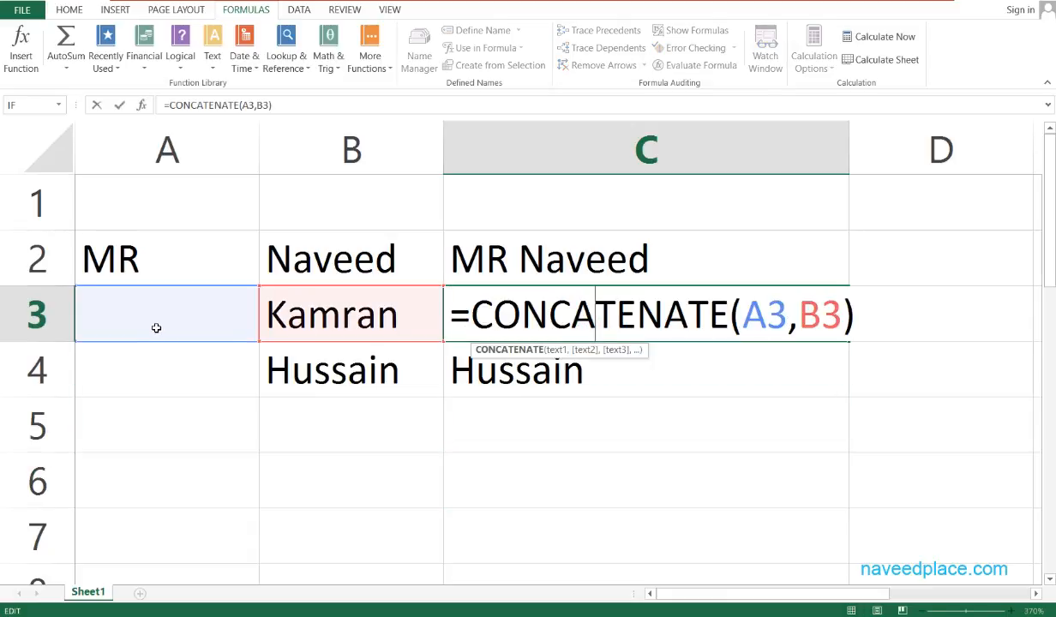
left_click(287, 433)
double_click(547, 377)
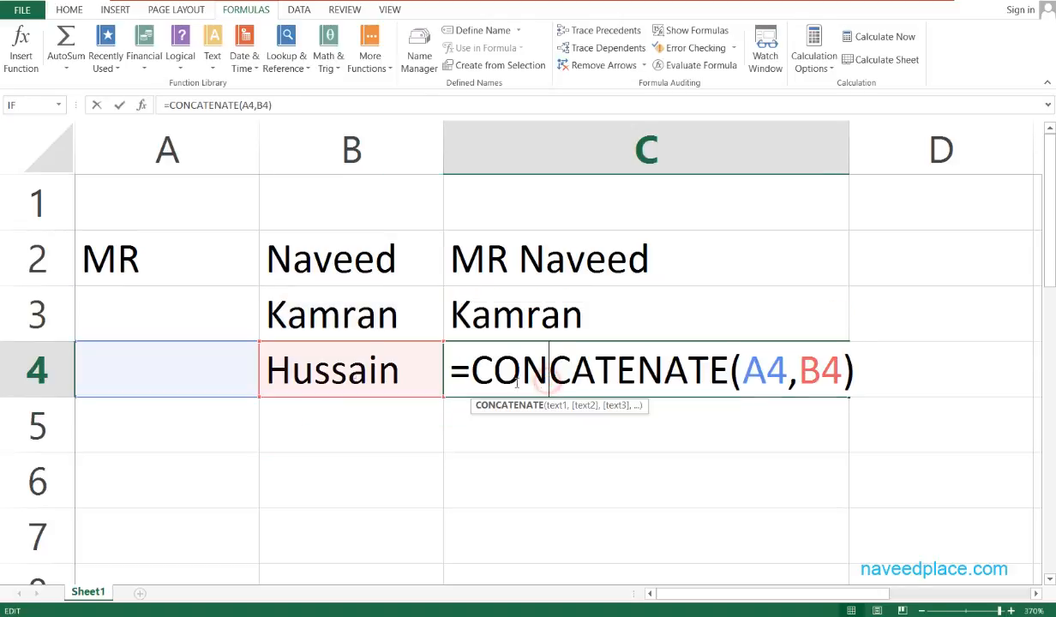
left_click(342, 472)
Define the workbook-scope name "place" for cell A2 on Sheet1.
left_click(158, 262)
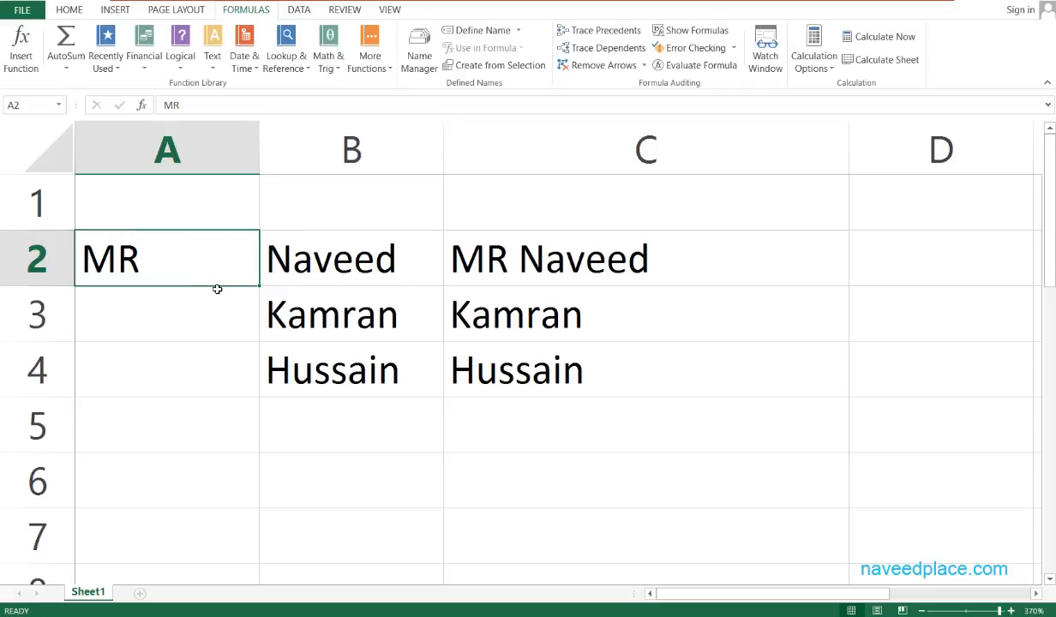
left_click(182, 259)
left_click(159, 298)
left_click(150, 259)
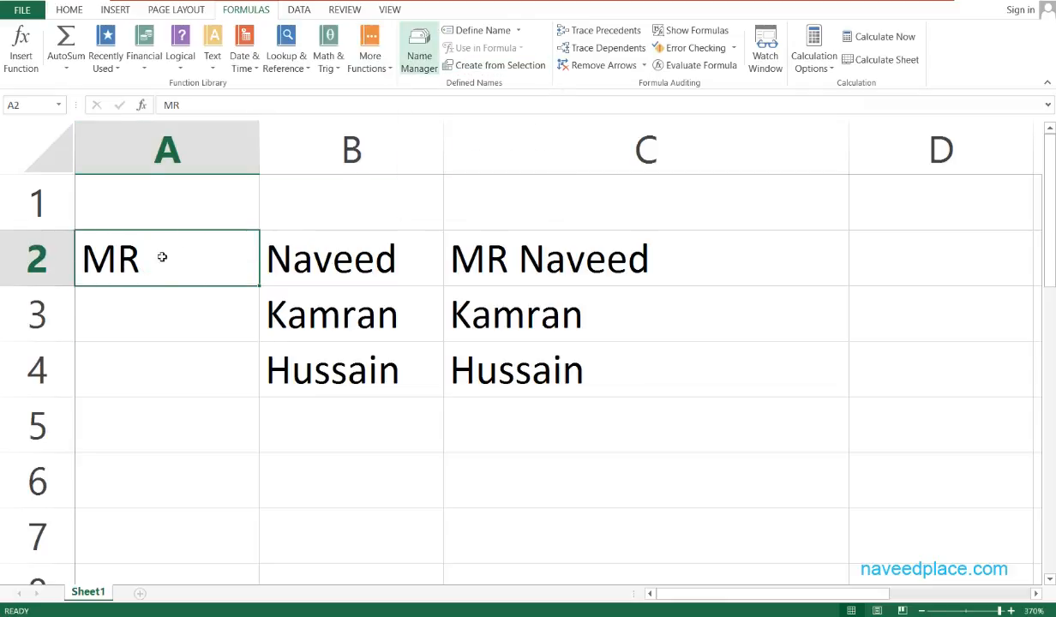
left_click(413, 53)
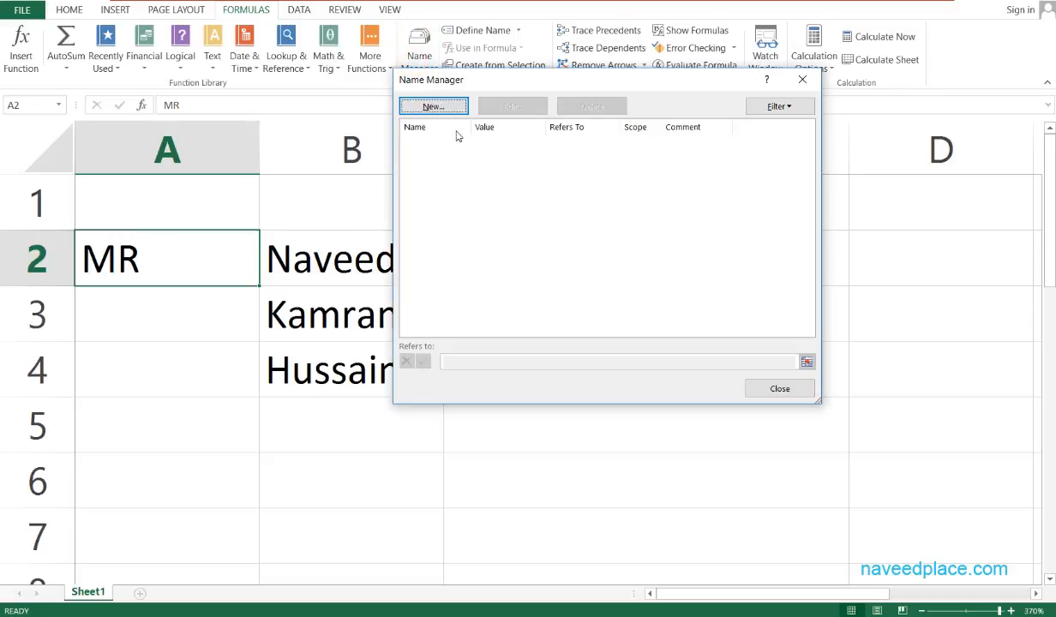
left_click(433, 106)
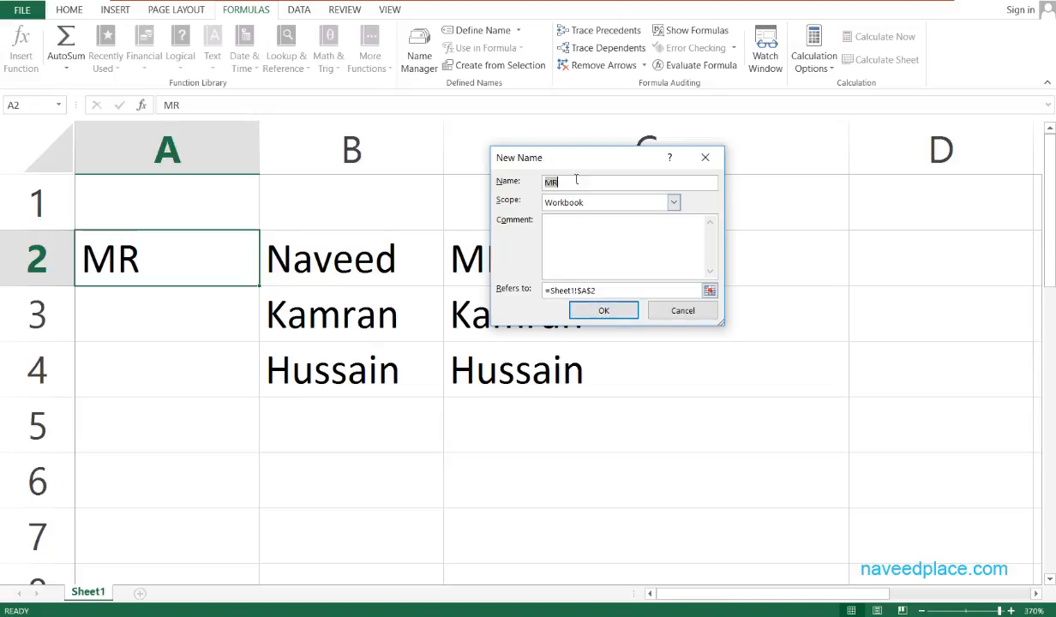
left_click(572, 182)
type("place")
left_click(604, 310)
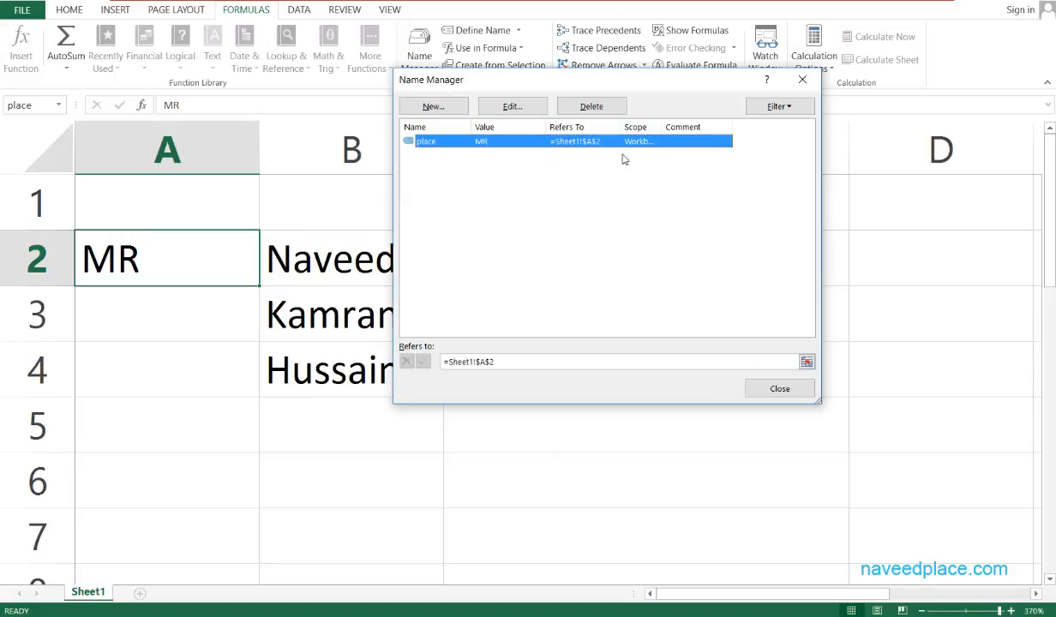
Edit the name "place" by picking cell A2 as its reference, and close the Name Manager.
left_click(516, 109)
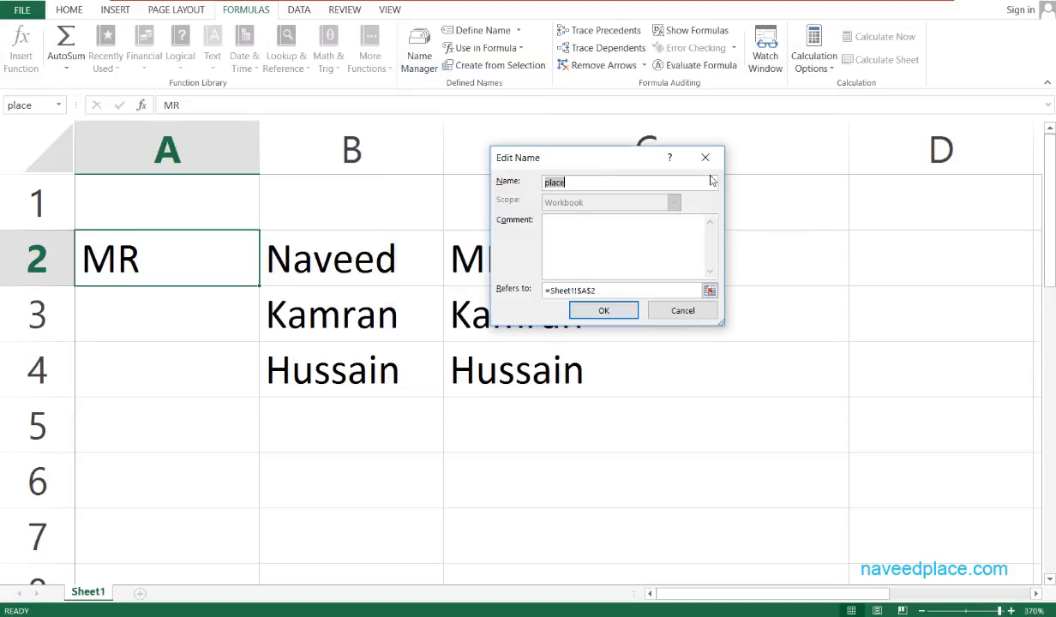
left_click(708, 291)
left_click(146, 262)
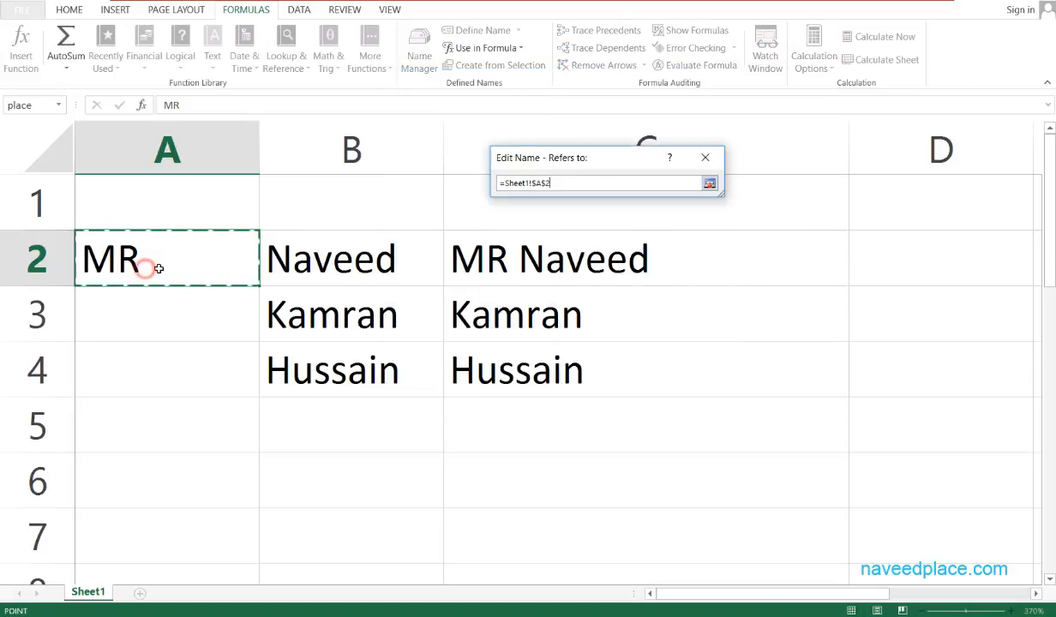
left_click(708, 184)
left_click(600, 301)
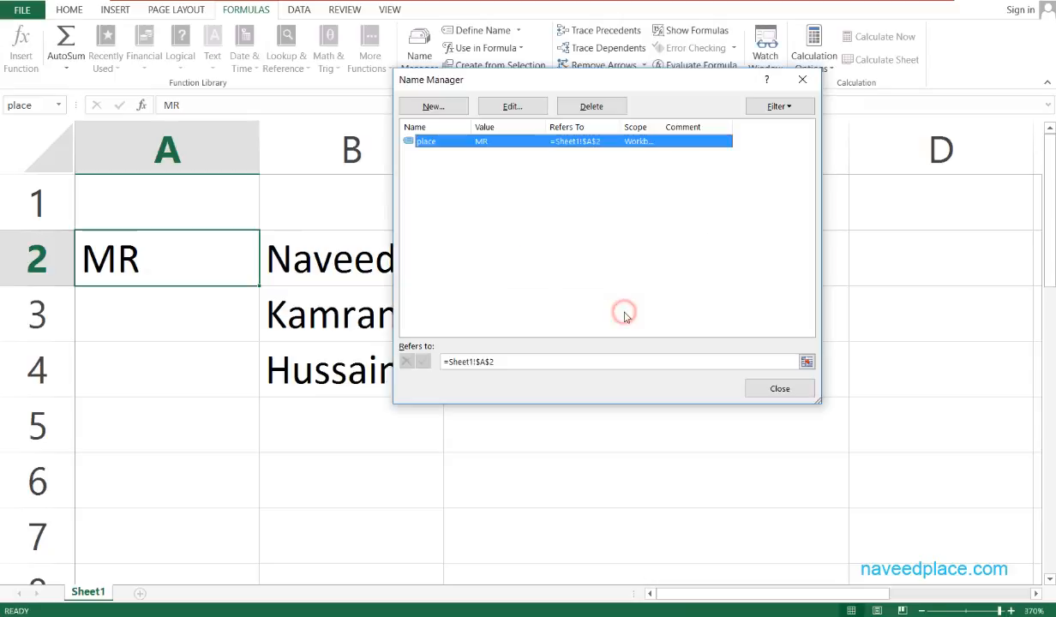
left_click(802, 80)
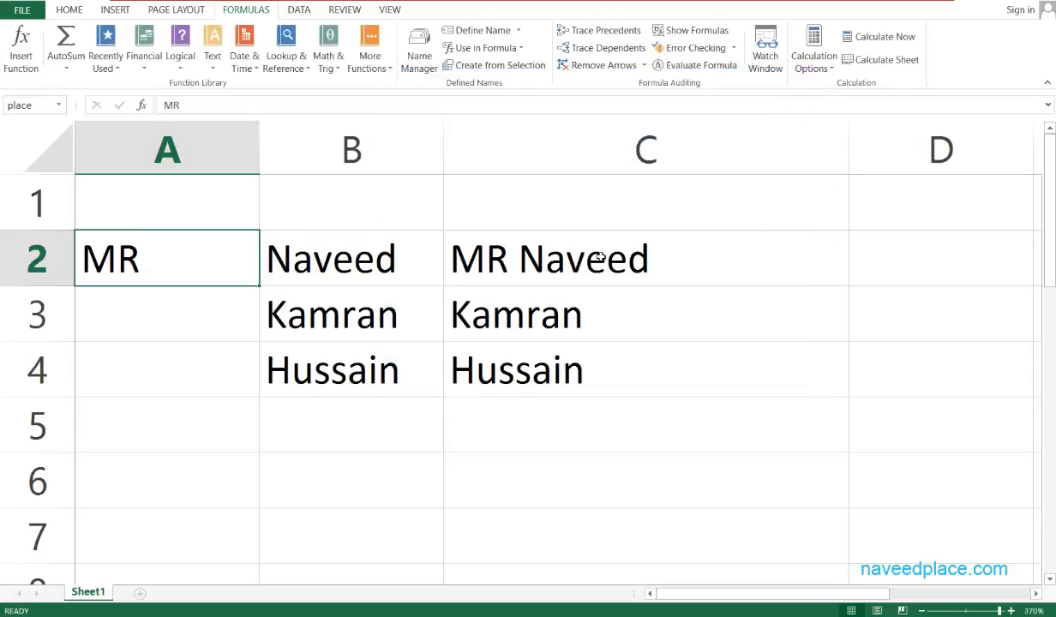
Replace the A2 argument in the C2 formula with the name "place", giving =CONCATENATE(place,B2).
double_click(741, 260)
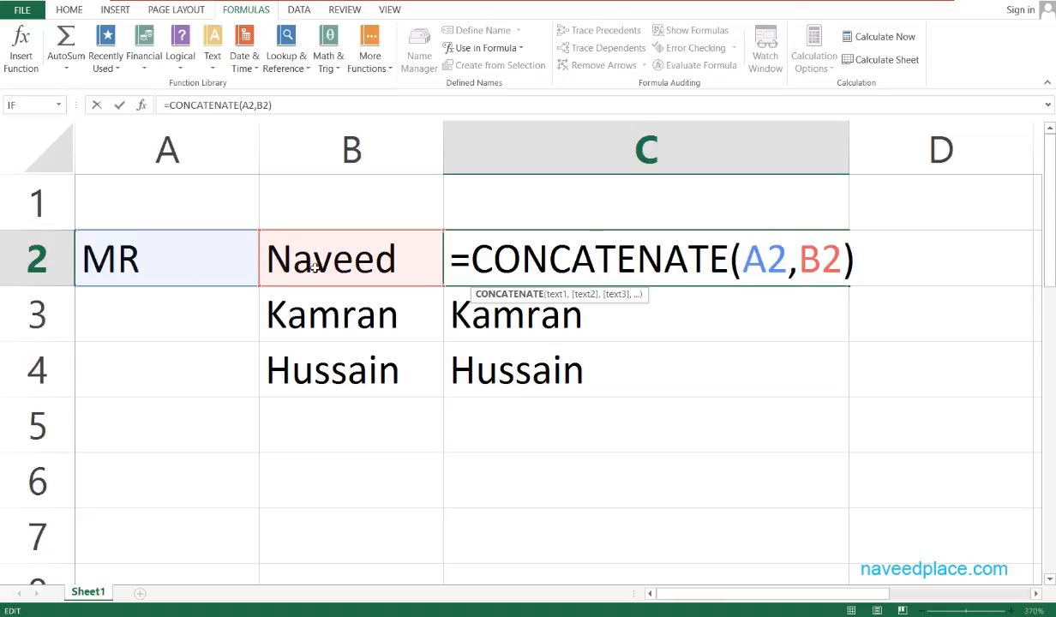
left_click(771, 260)
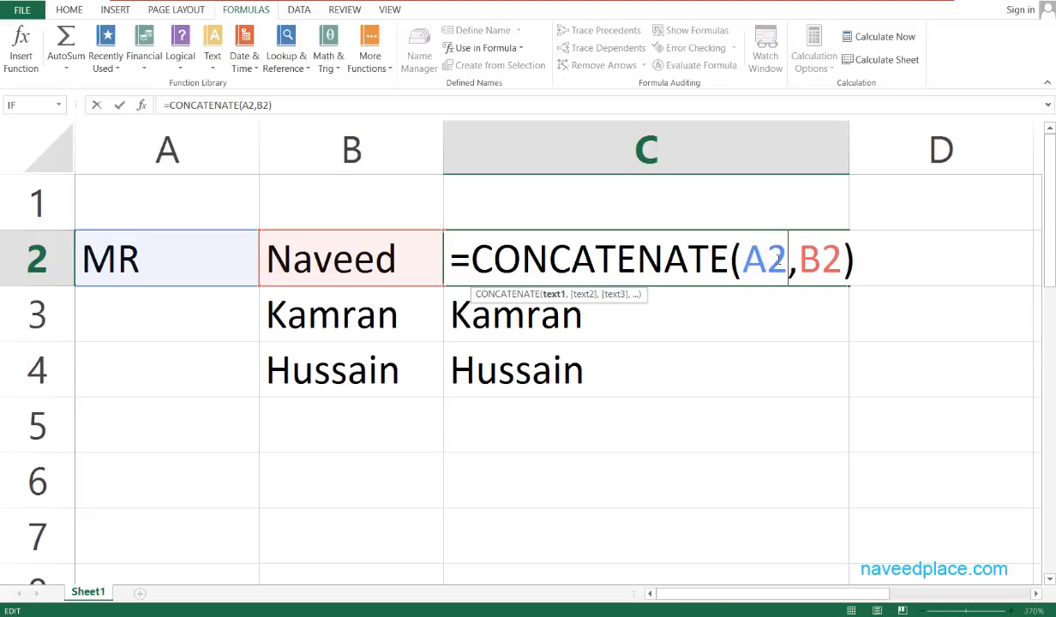
key("BackSpace")
key("BackSpace")
type("pl")
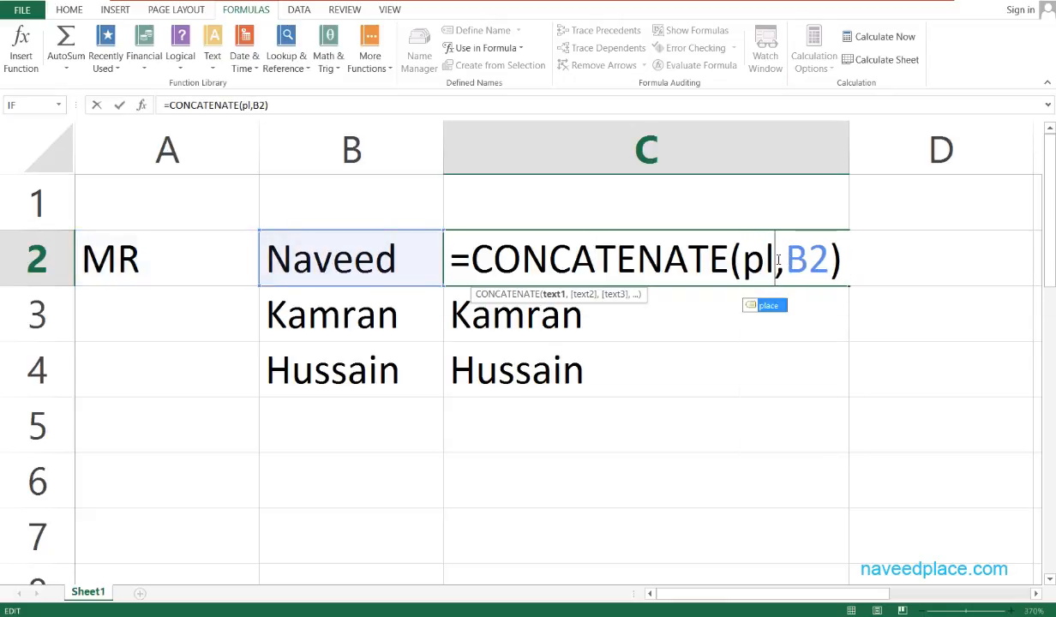
key("Tab")
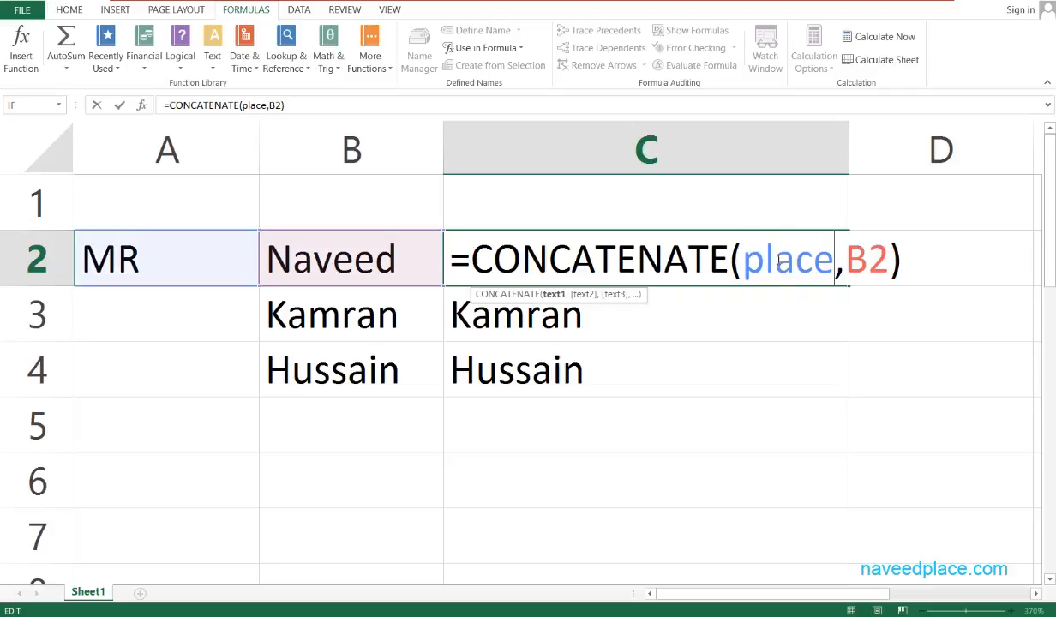
left_click(708, 320)
Copy the formula with the "place" name from C2 down through C4.
left_click(721, 277)
left_click_drag(850, 284, 849, 386)
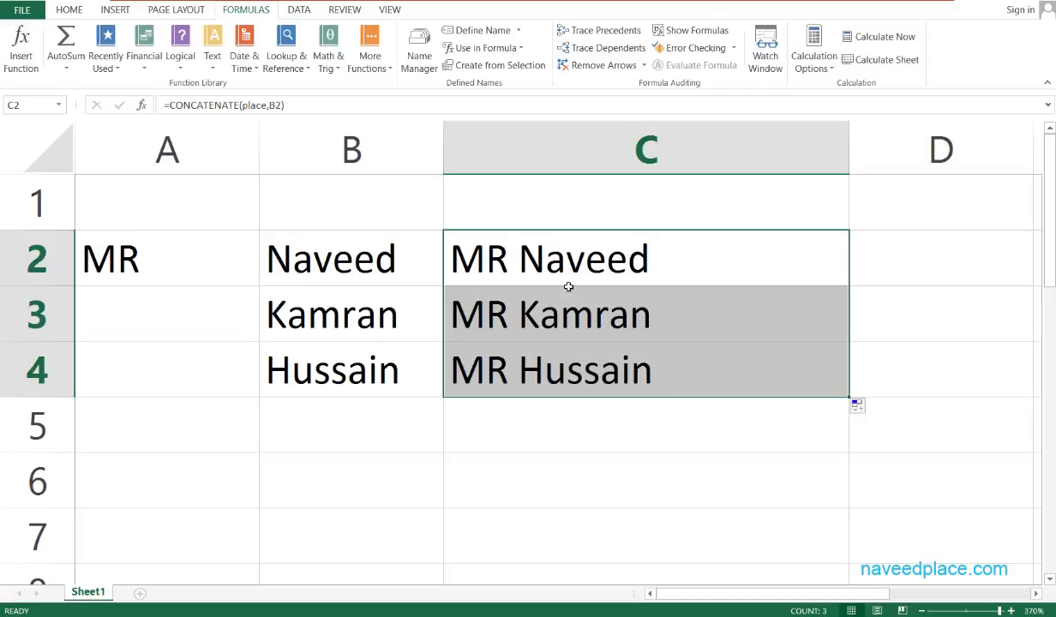
left_click(551, 259)
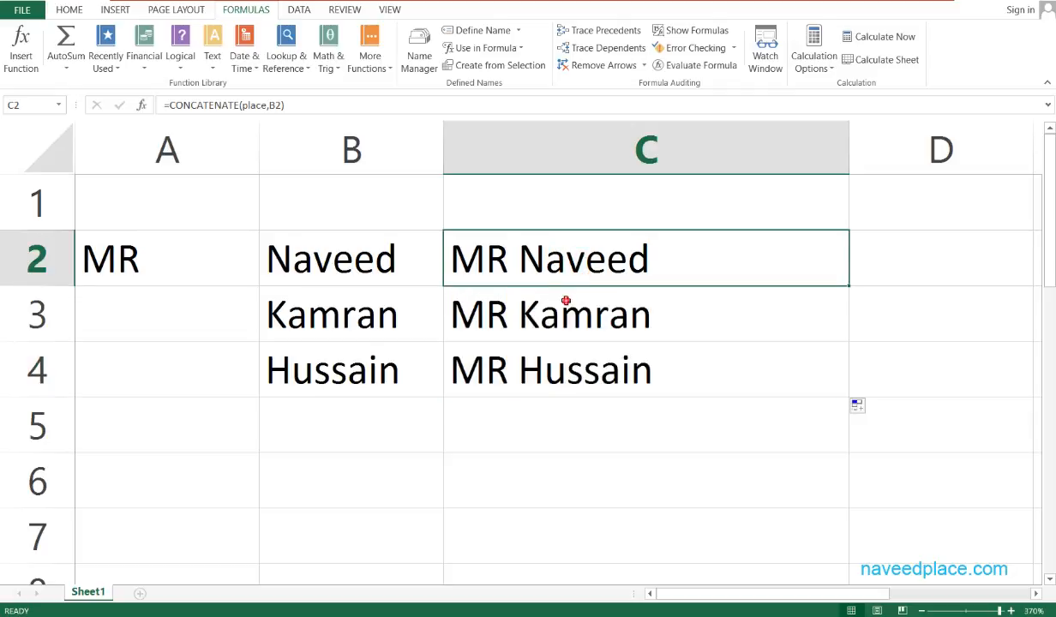
Check the references to "place" and column B in the formulas of C3 and C4, leaving them unedited.
double_click(565, 300)
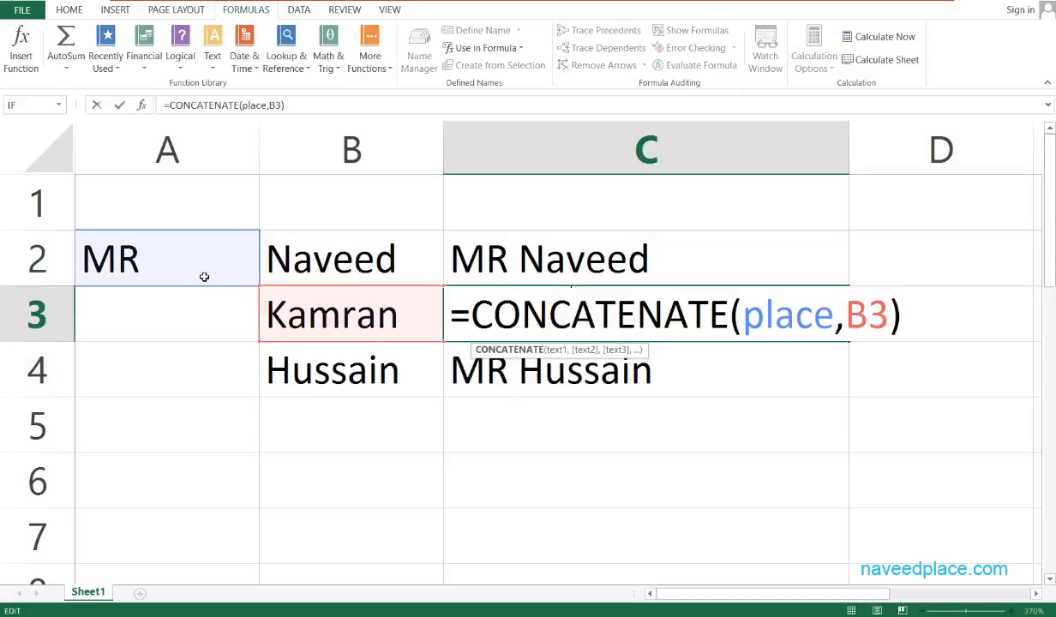
key("Escape")
left_click(507, 370)
double_click(508, 370)
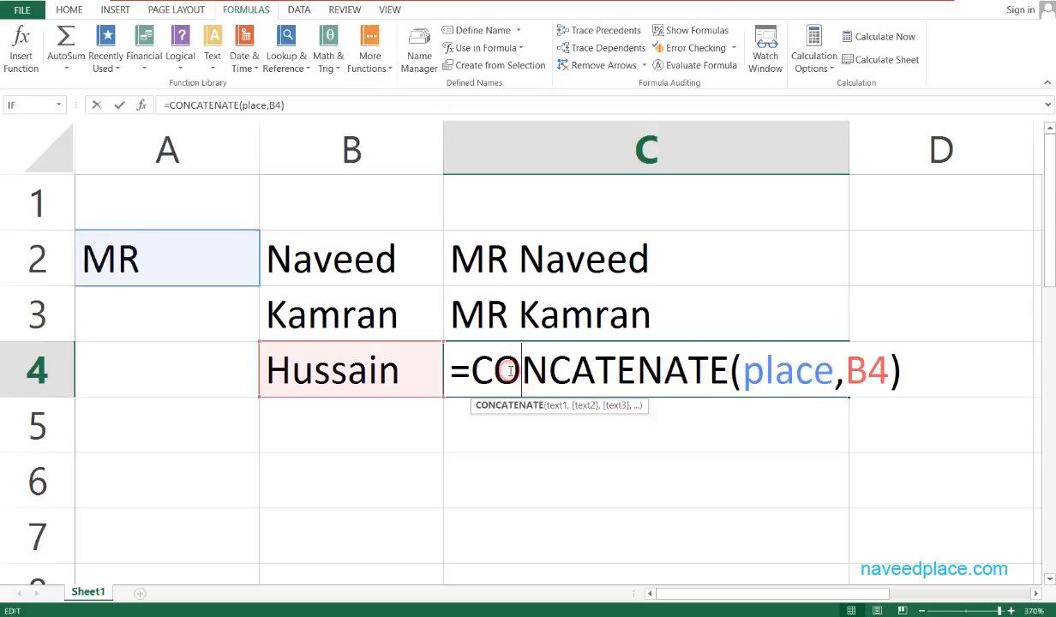
key("Escape")
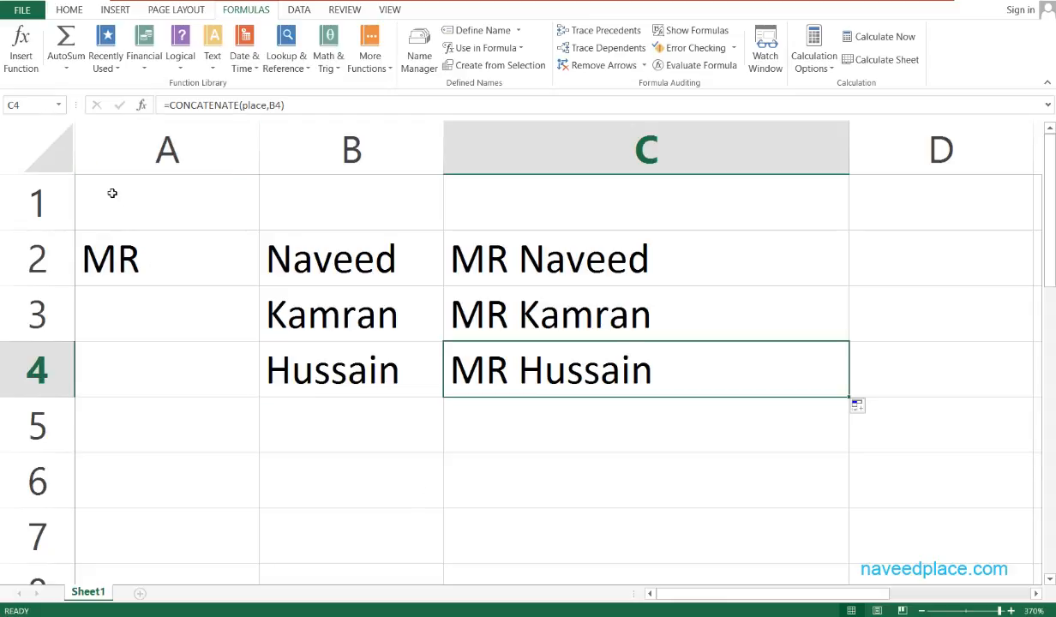
Check the name assigned to cell A2.
left_click(146, 261)
left_click(26, 104)
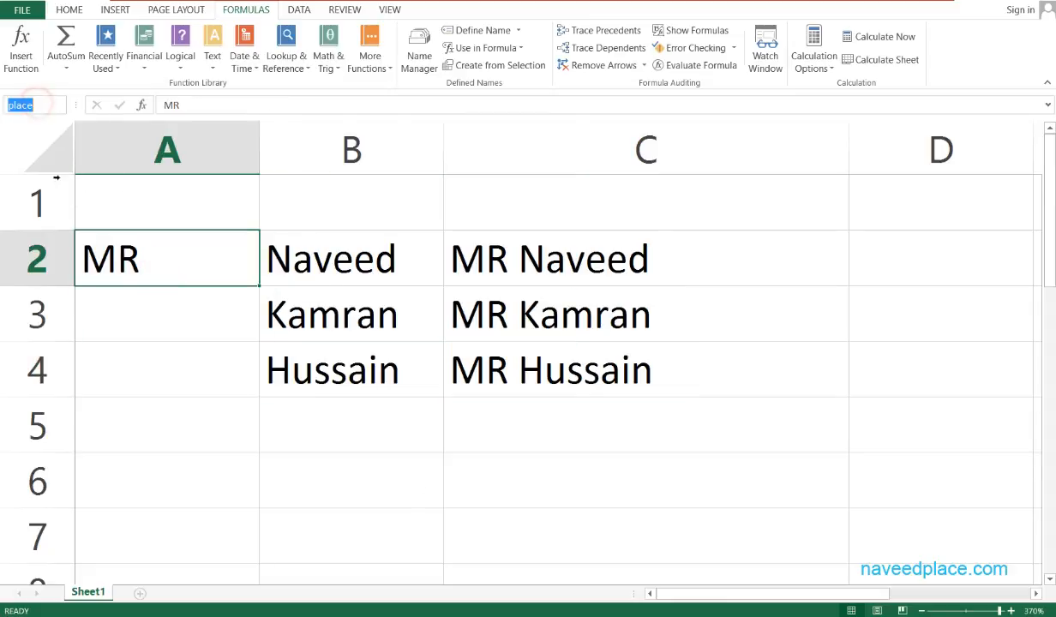
left_click(101, 364)
left_click(167, 259)
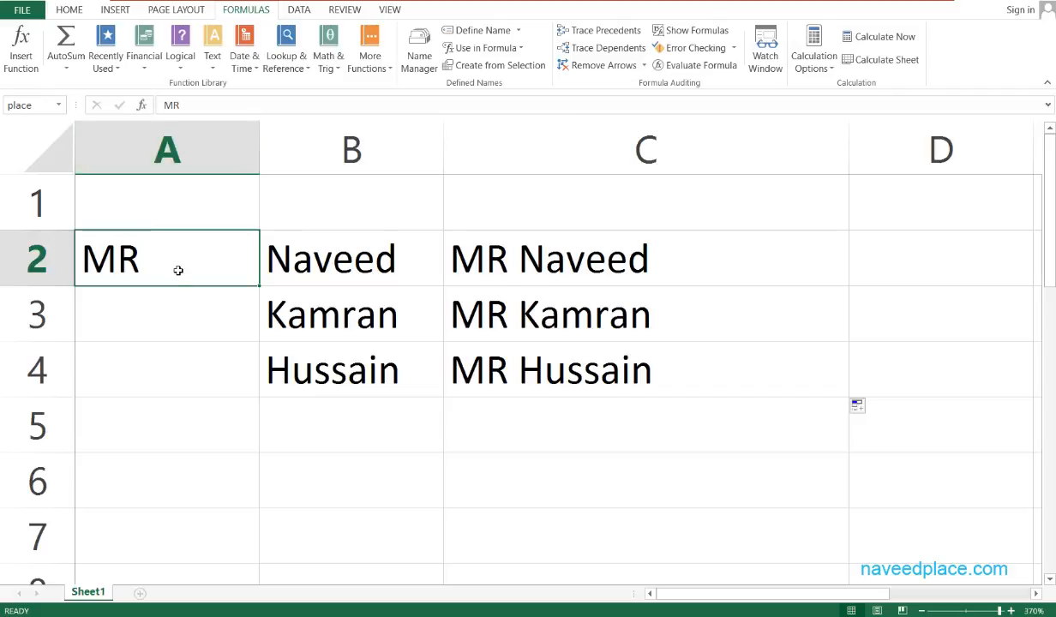
left_click(42, 106)
left_click(325, 411)
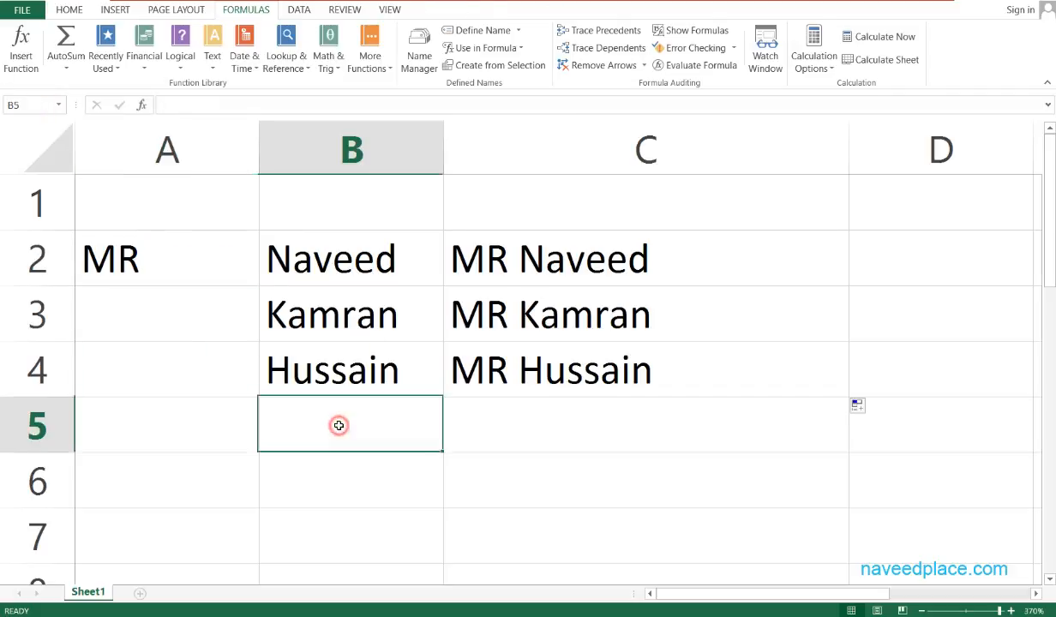